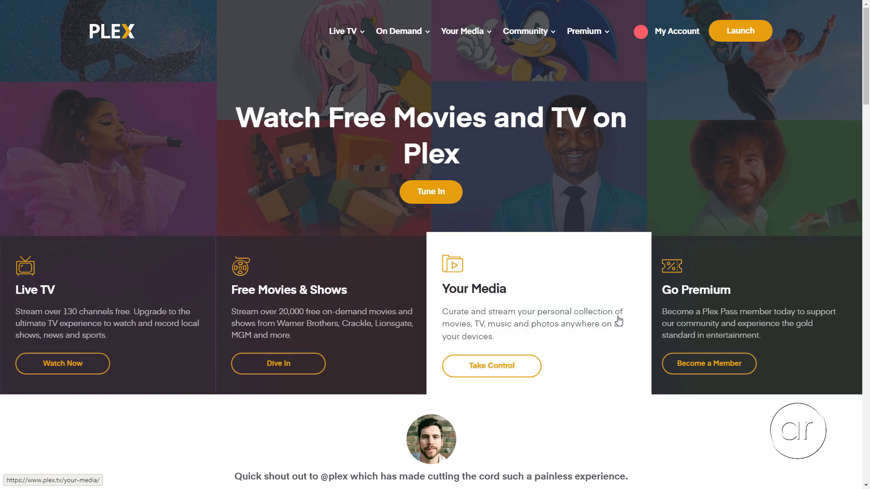
# Choose Become a Member under Go Premium to reach the Plex Pass page.
pyautogui.click(722, 307)
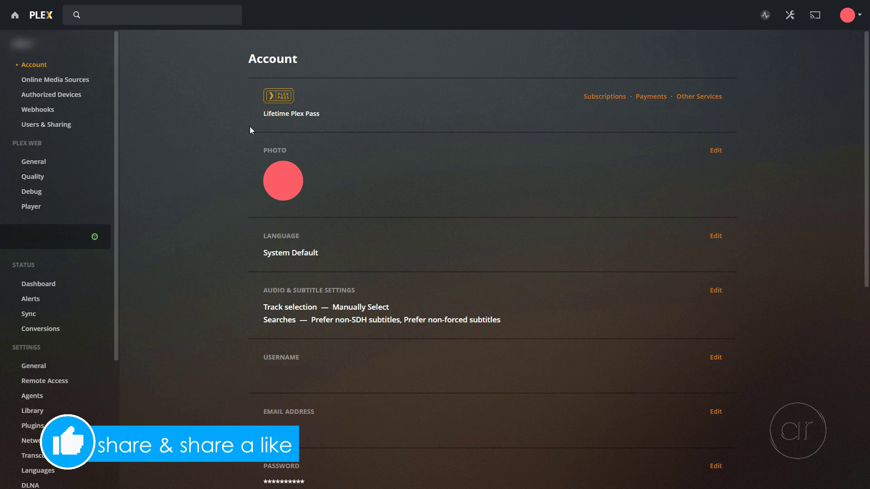
# Turn off recommended Home Streaming settings for 4 Mbps, 720p quality, then return to Account.
pyautogui.click(49, 182)
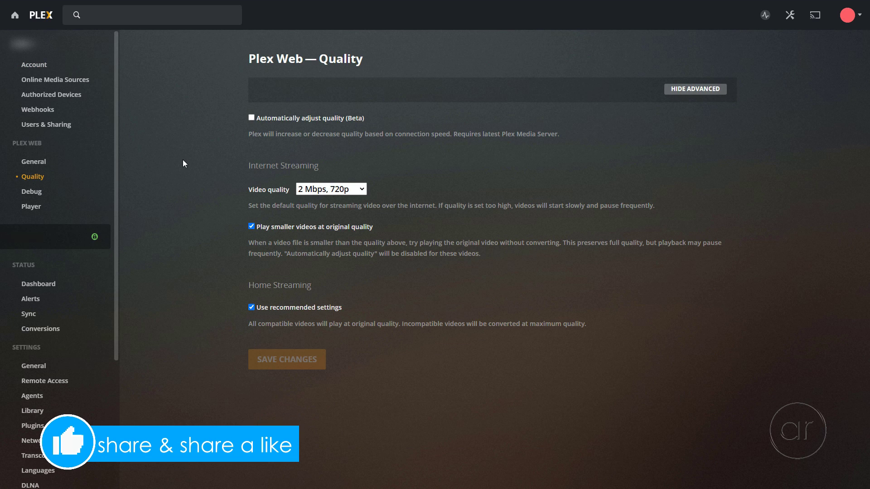
pyautogui.click(252, 307)
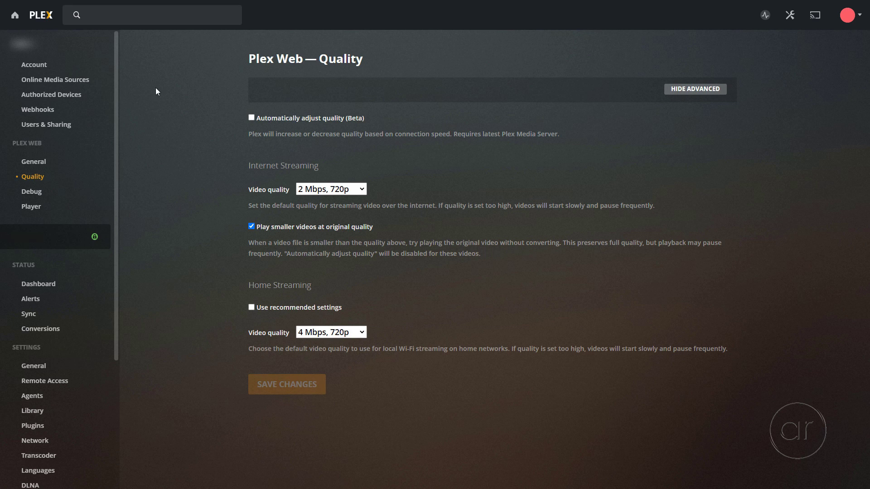
pyautogui.click(107, 71)
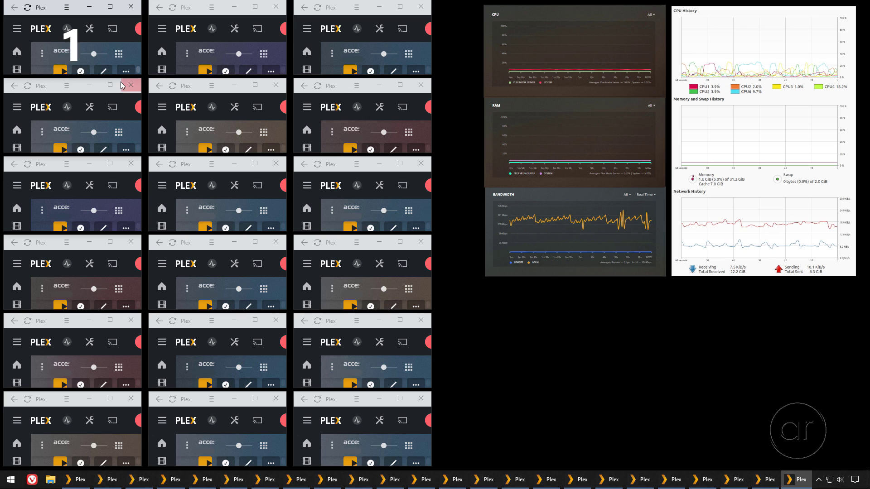
# Start playback in the top-left Plex window.
pyautogui.click(61, 70)
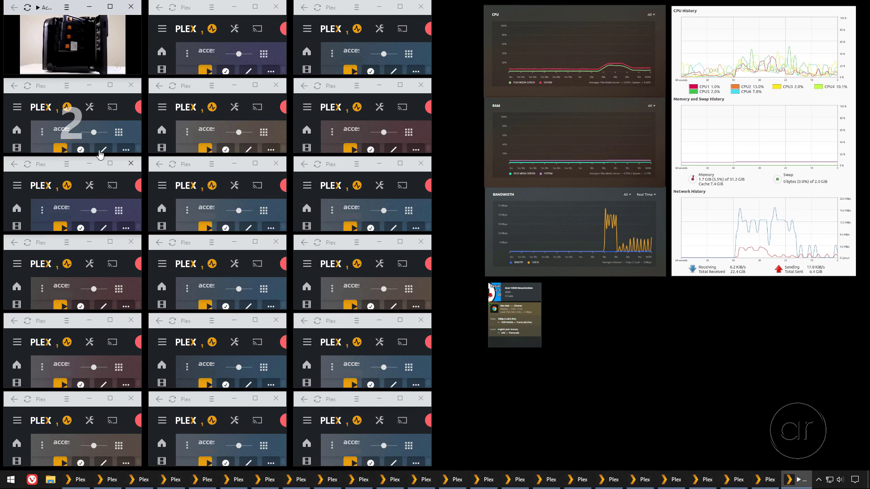
# Start playback in the second left-column Plex window.
pyautogui.click(60, 149)
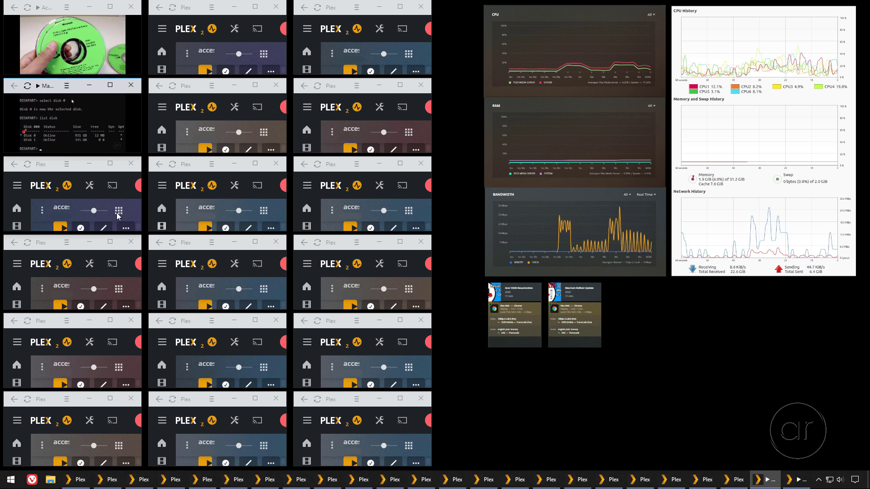
# Start playback in the four remaining left-column windows and the top two middle-column windows.
pyautogui.click(68, 226)
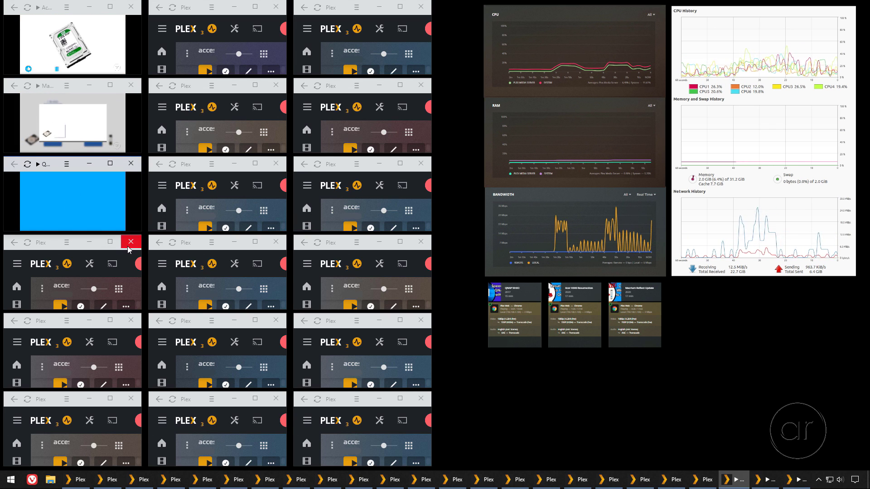
pyautogui.click(61, 306)
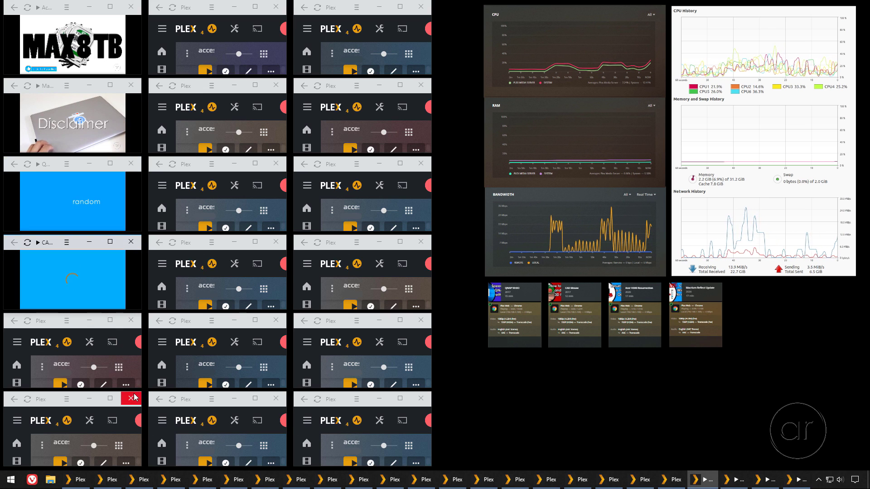
pyautogui.click(61, 385)
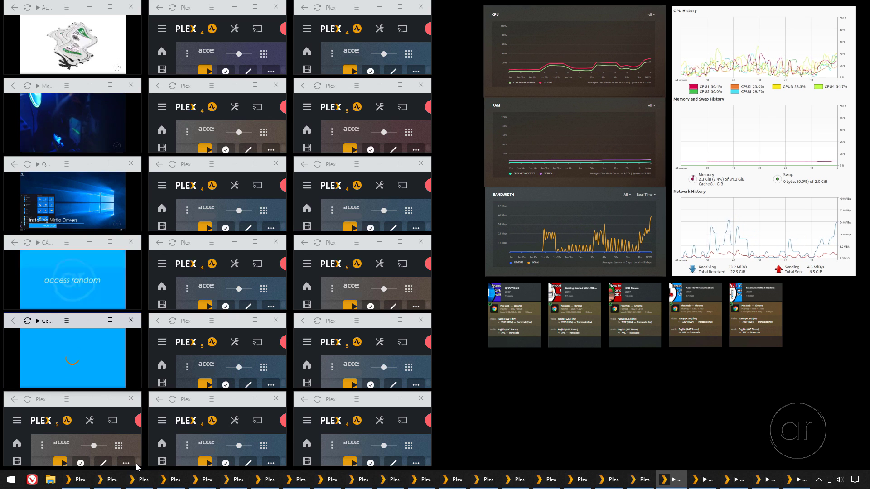
pyautogui.click(61, 463)
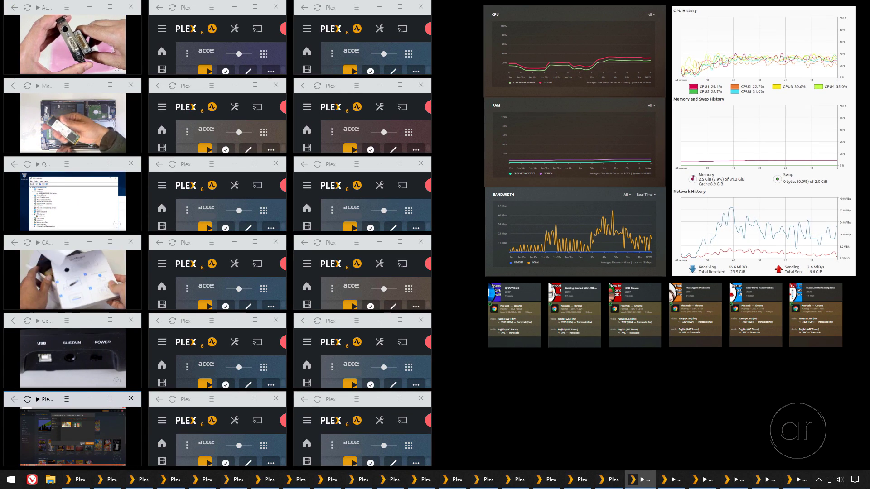
pyautogui.click(204, 72)
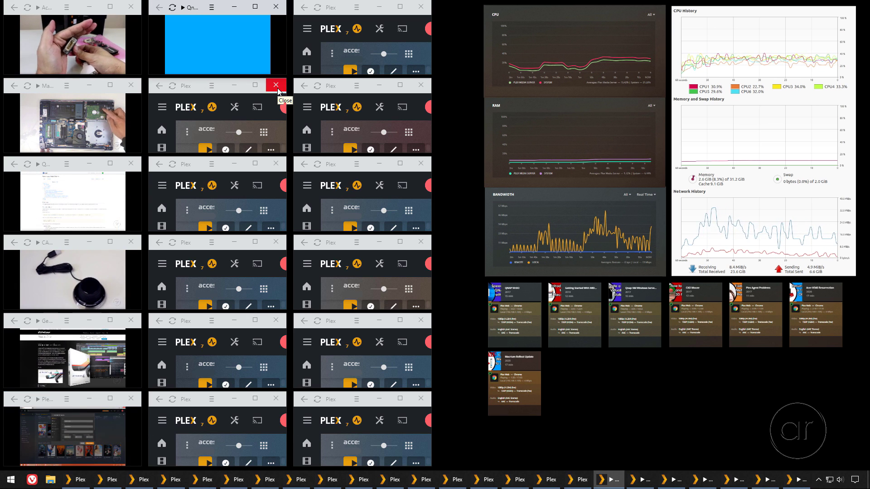
pyautogui.click(204, 150)
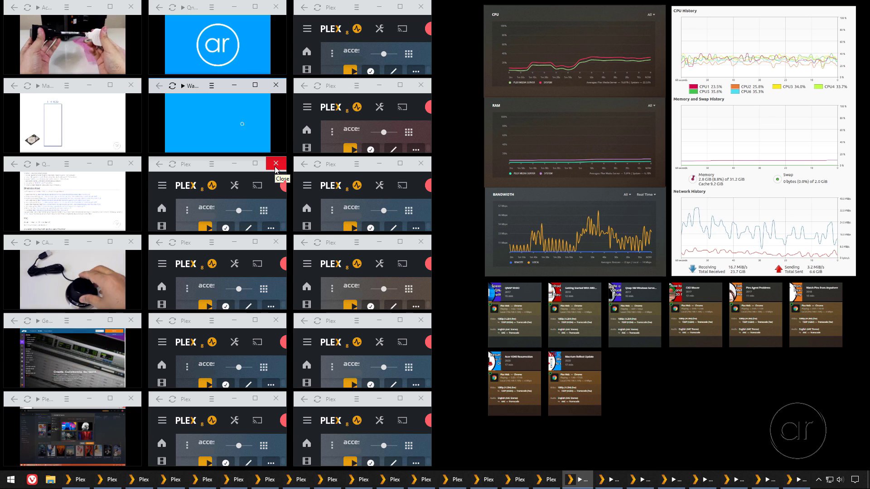
# Start streams in the next three middle-column windows, including the CyberPowerPC video.
pyautogui.click(206, 231)
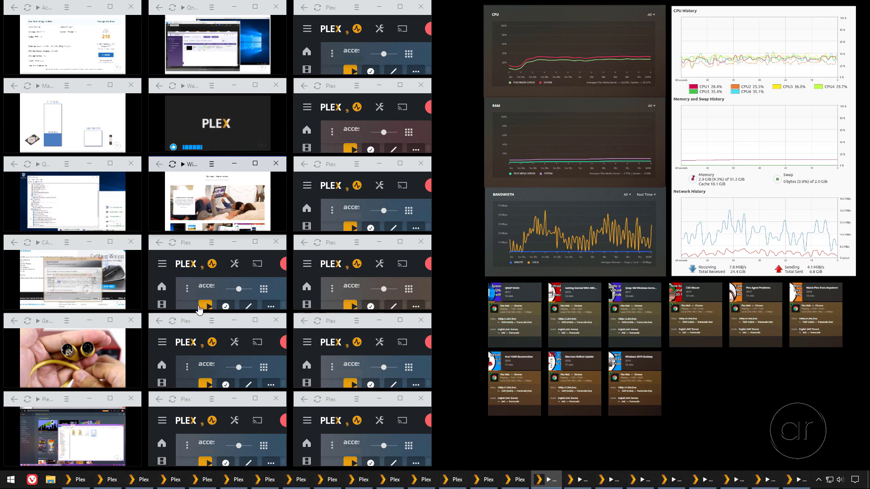
pyautogui.click(199, 306)
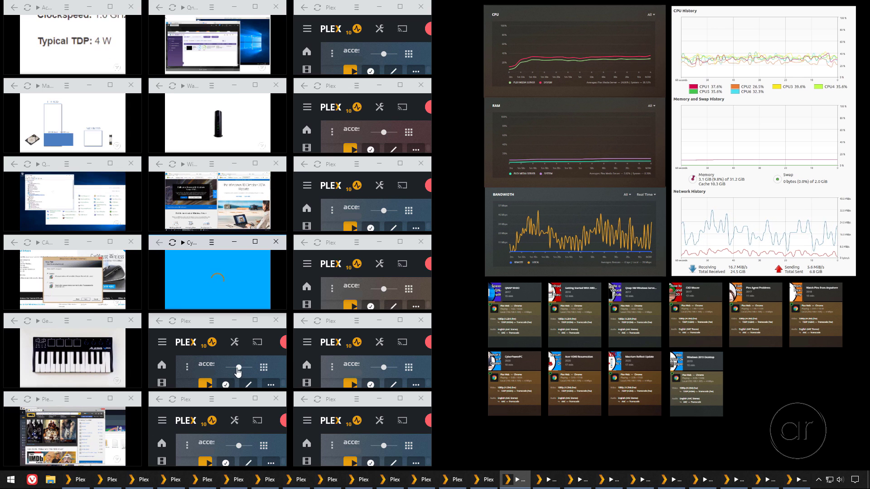
pyautogui.click(206, 385)
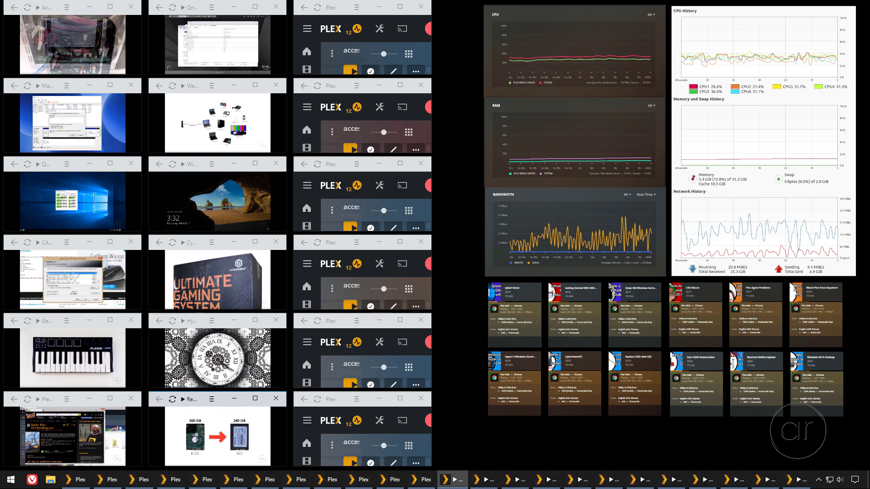
# Play the Hyper-V Windows 10 video in the top-right Plex window.
pyautogui.click(350, 70)
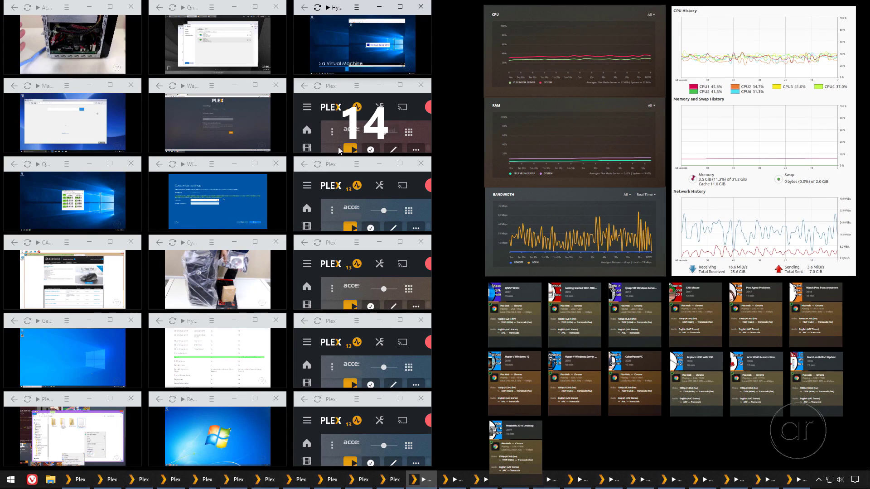
# Start a stream in the second right-column Plex window.
pyautogui.click(339, 151)
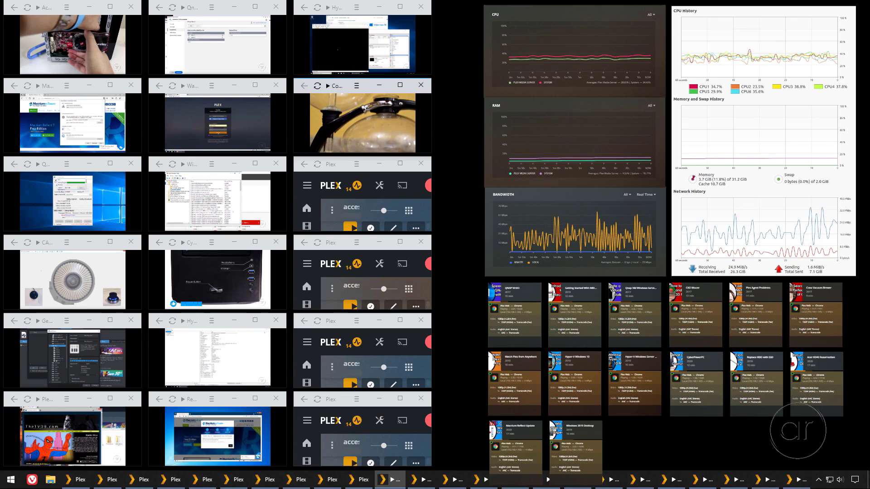
# Start a video in the third-column, third-row Plex window.
pyautogui.click(351, 228)
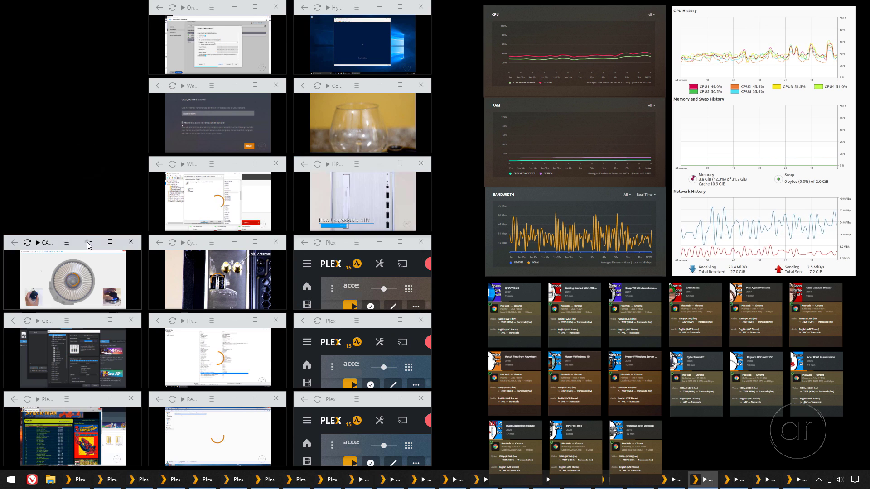
# Close the two lower-left browser windows.
pyautogui.click(94, 320)
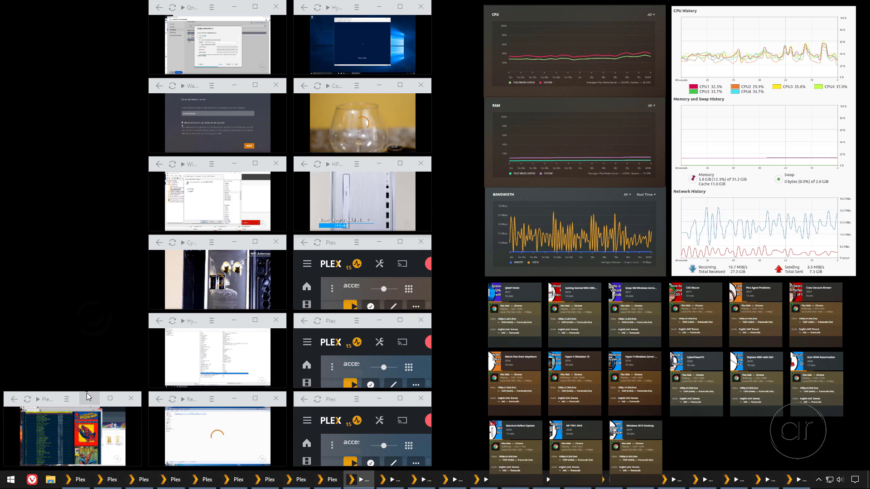
pyautogui.click(88, 396)
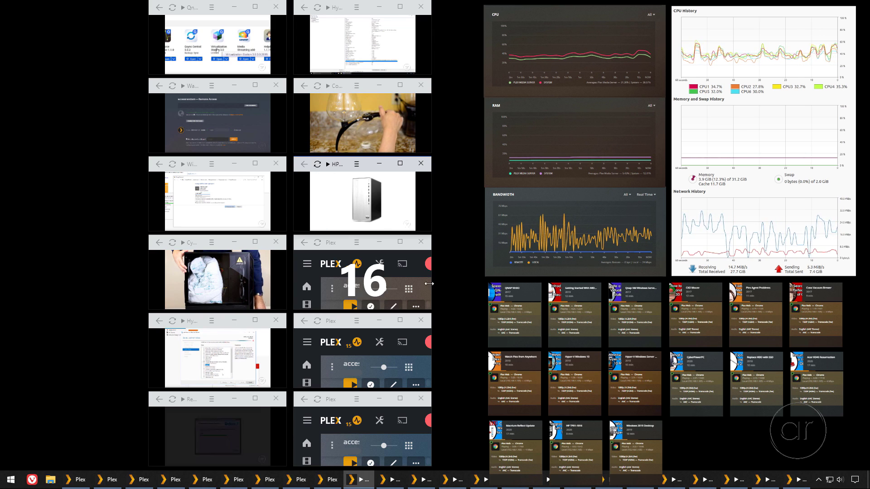
# Start playback in two more idle Plex windows as the sixteenth and seventeenth streams.
pyautogui.click(349, 306)
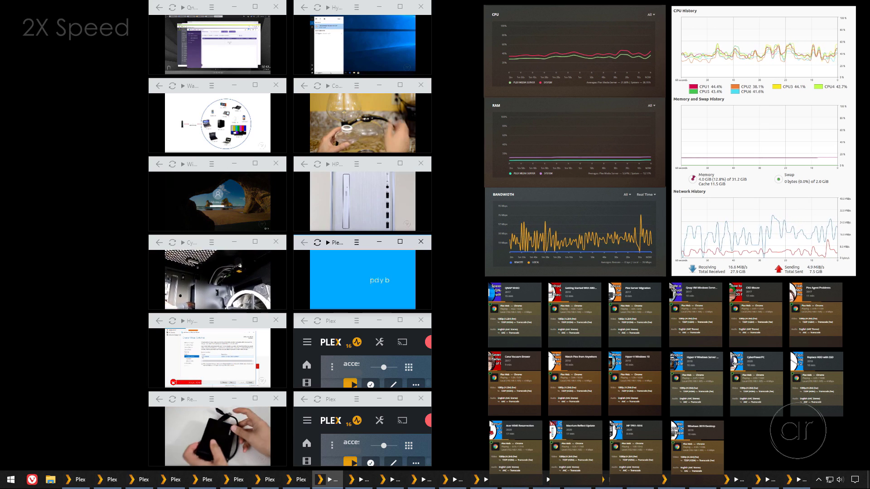
pyautogui.click(350, 384)
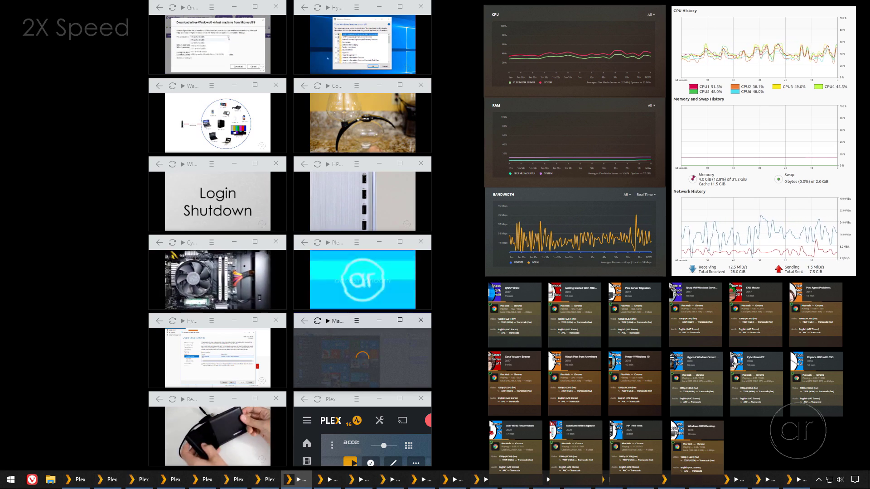